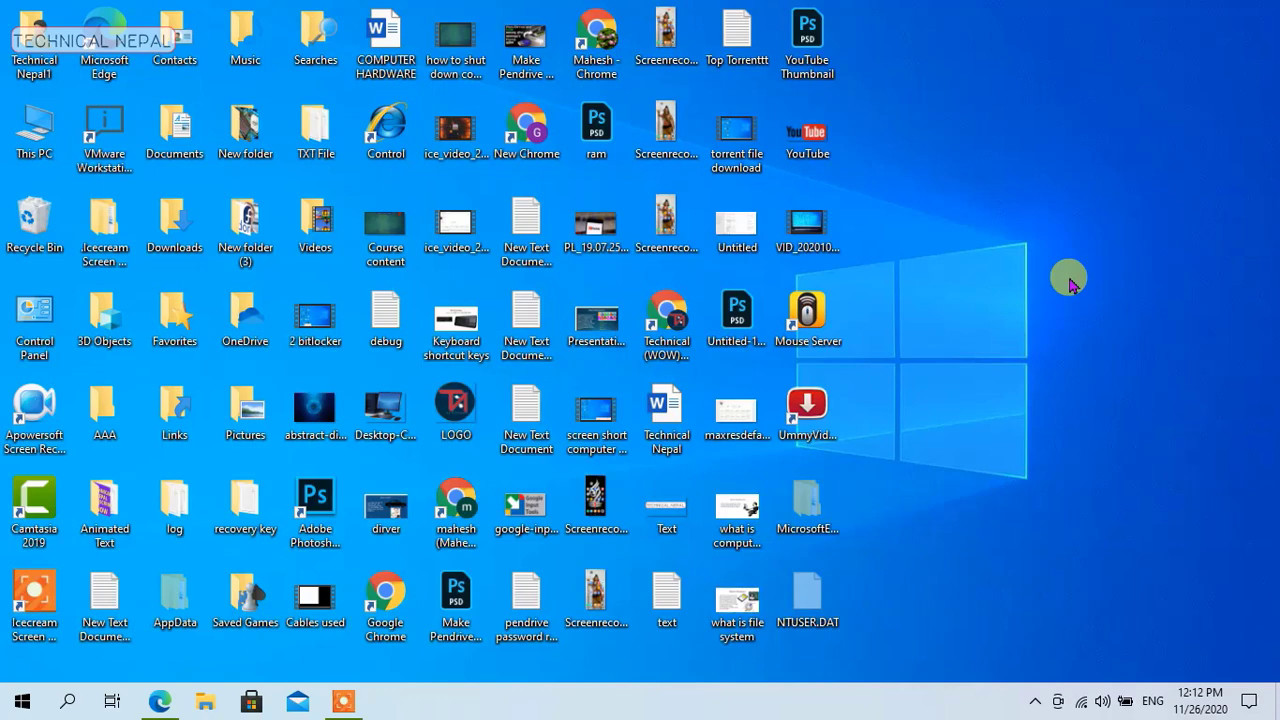
# - Launch Chrome from its desktop profile shortcut and open a new incognito window
pyautogui.doubleClick(456, 505)
pyautogui.doubleClick(636, 175)
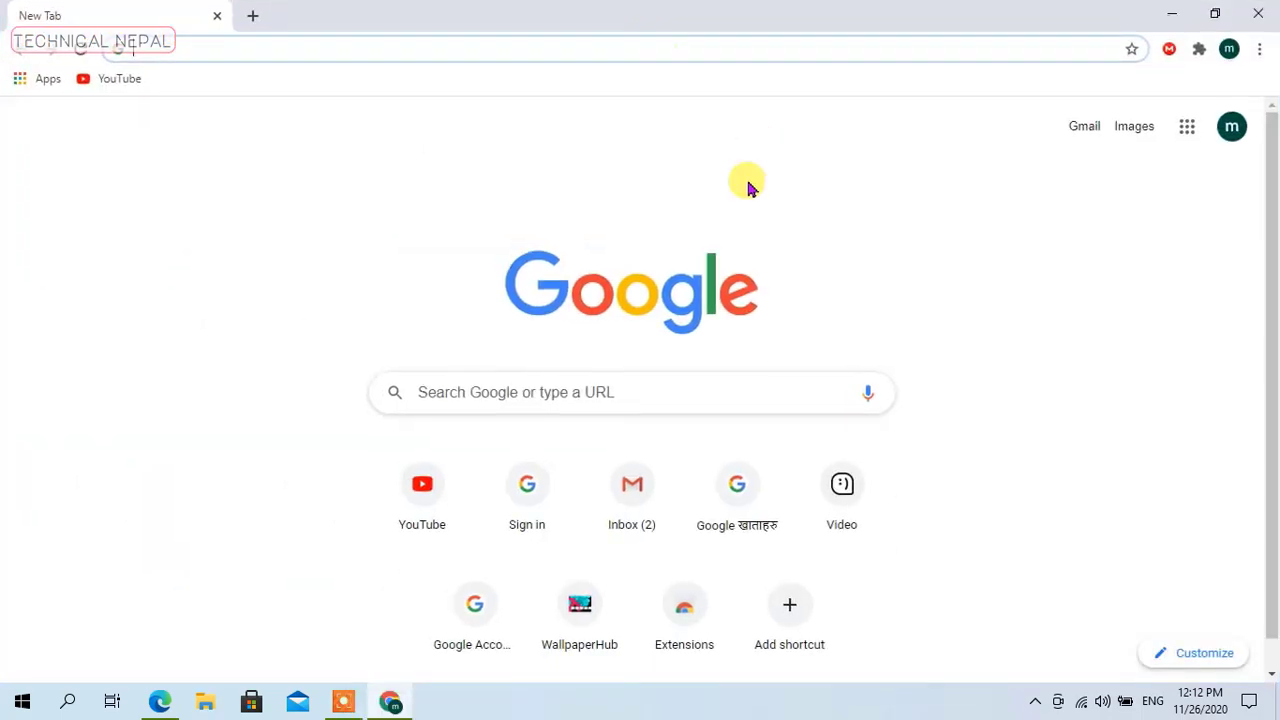
pyautogui.click(1259, 49)
pyautogui.click(1108, 126)
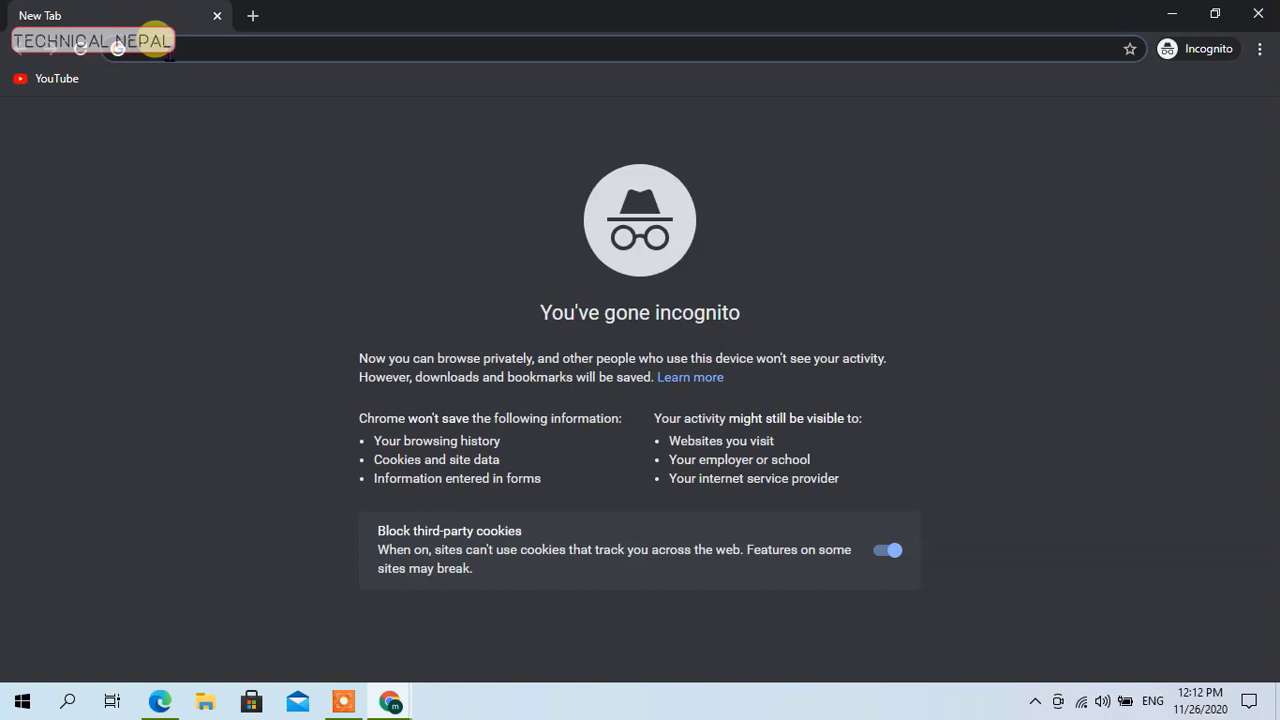
# - Load gmail.com in the incognito window and keep that window maximized
pyautogui.write('gmail')
pyautogui.press('Return')
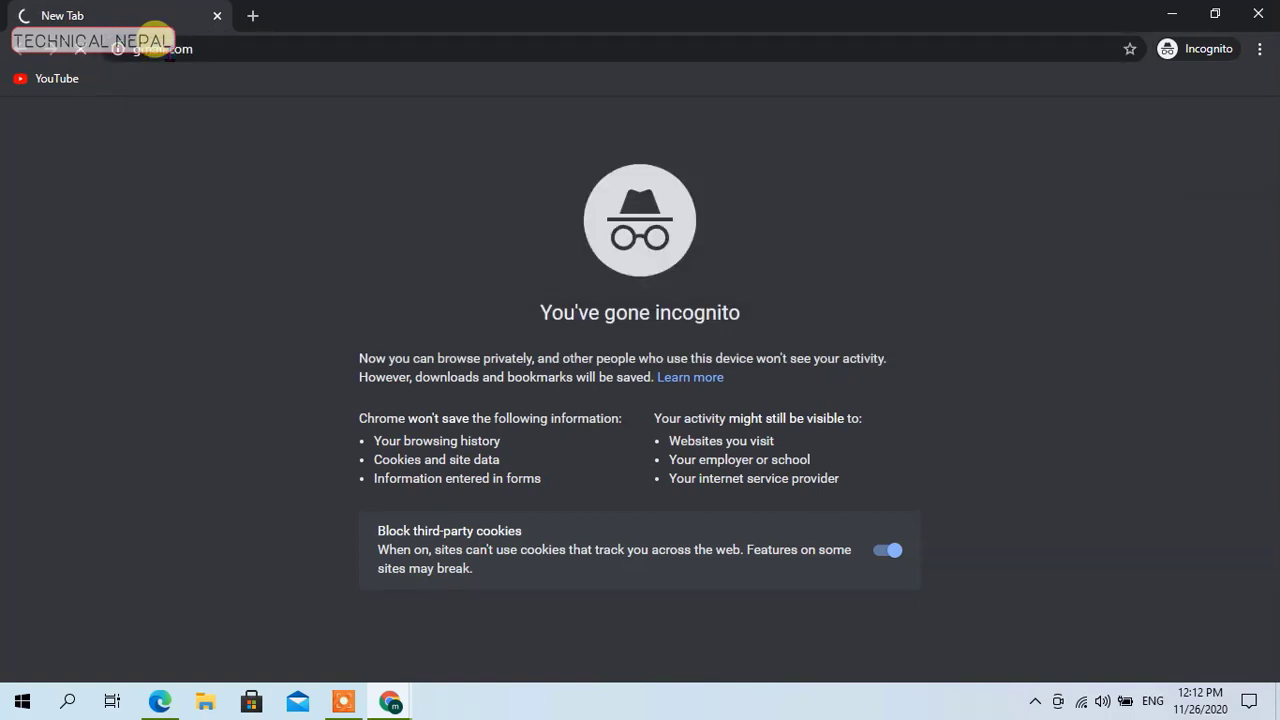
pyautogui.moveTo(445, 12); pyautogui.dragTo(670, 275)
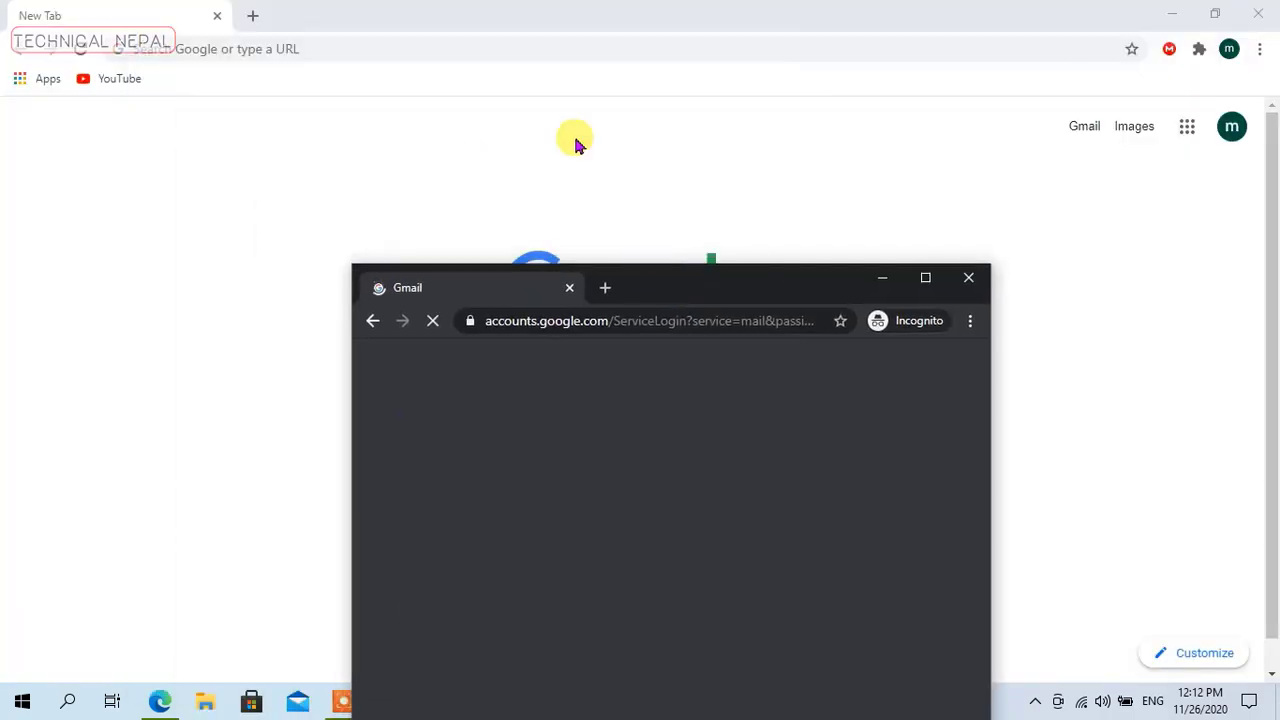
pyautogui.doubleClick(714, 297)
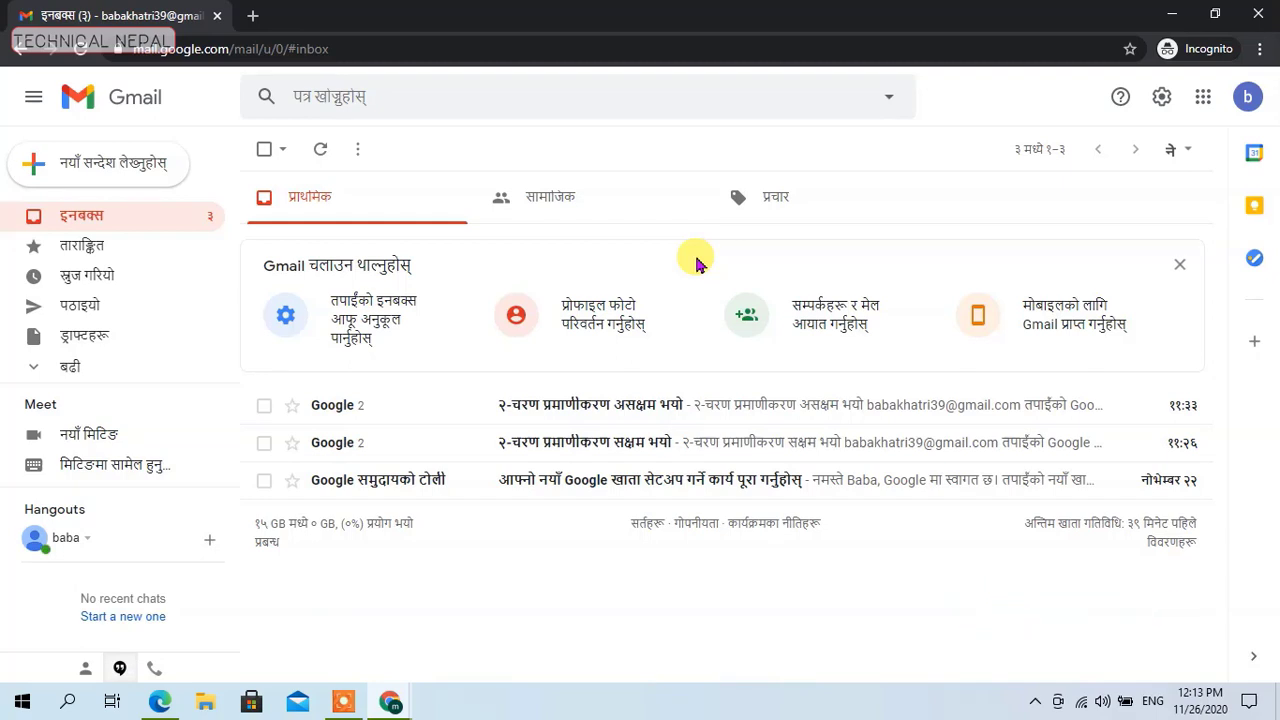
# - Check which Google account is signed in to Gmail, leaving the account details closed again
pyautogui.click(1248, 97)
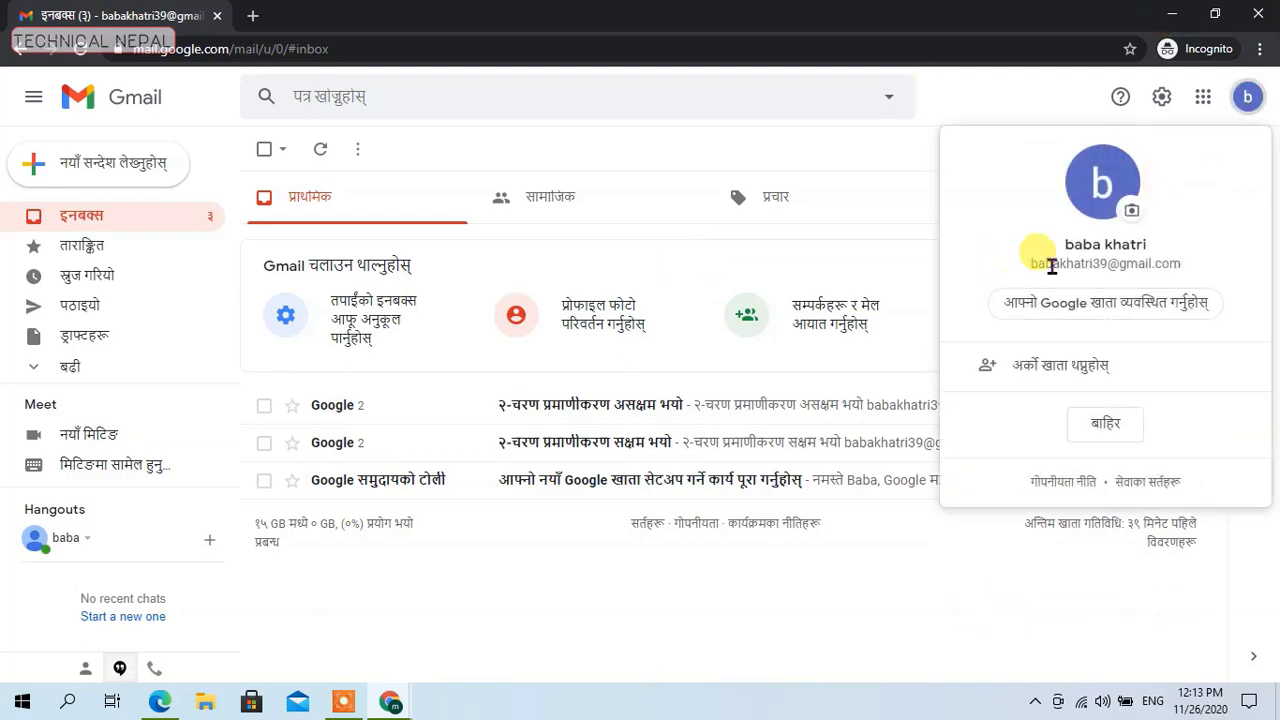
pyautogui.click(1248, 98)
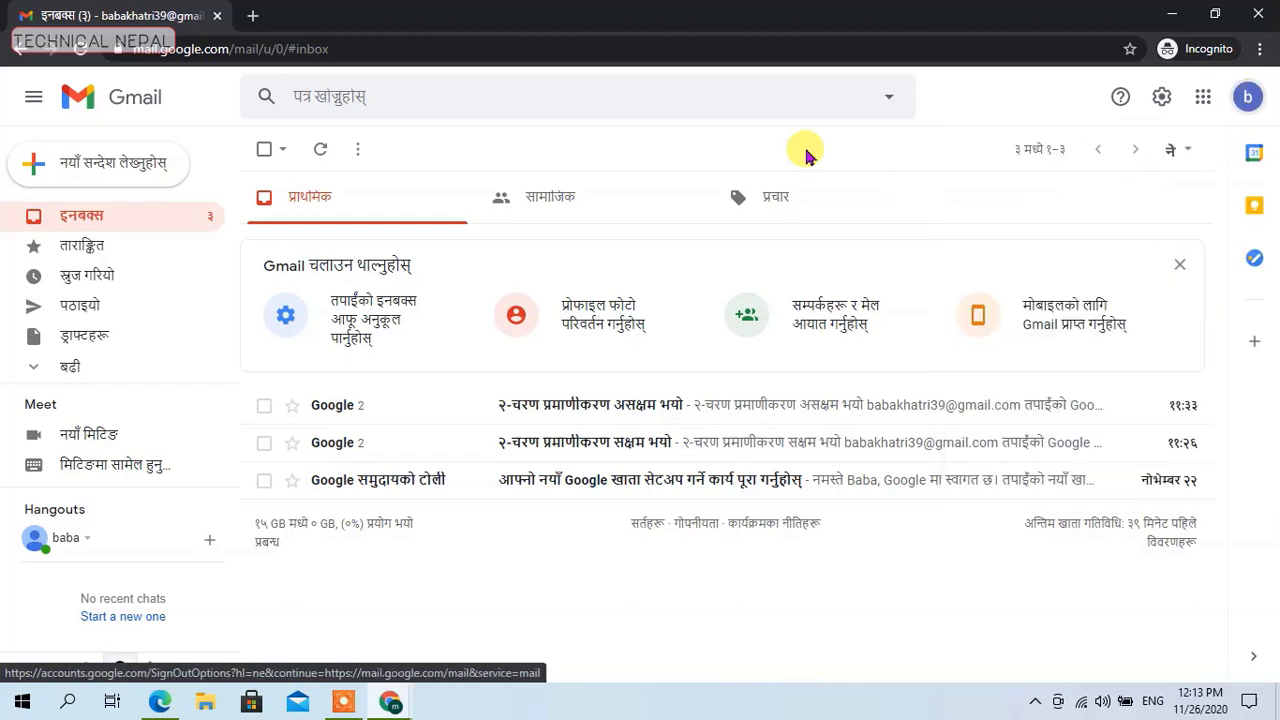
# - Search Google for "2 step verification" in a new tab and open the Google 2-Step Verification result
pyautogui.click(252, 15)
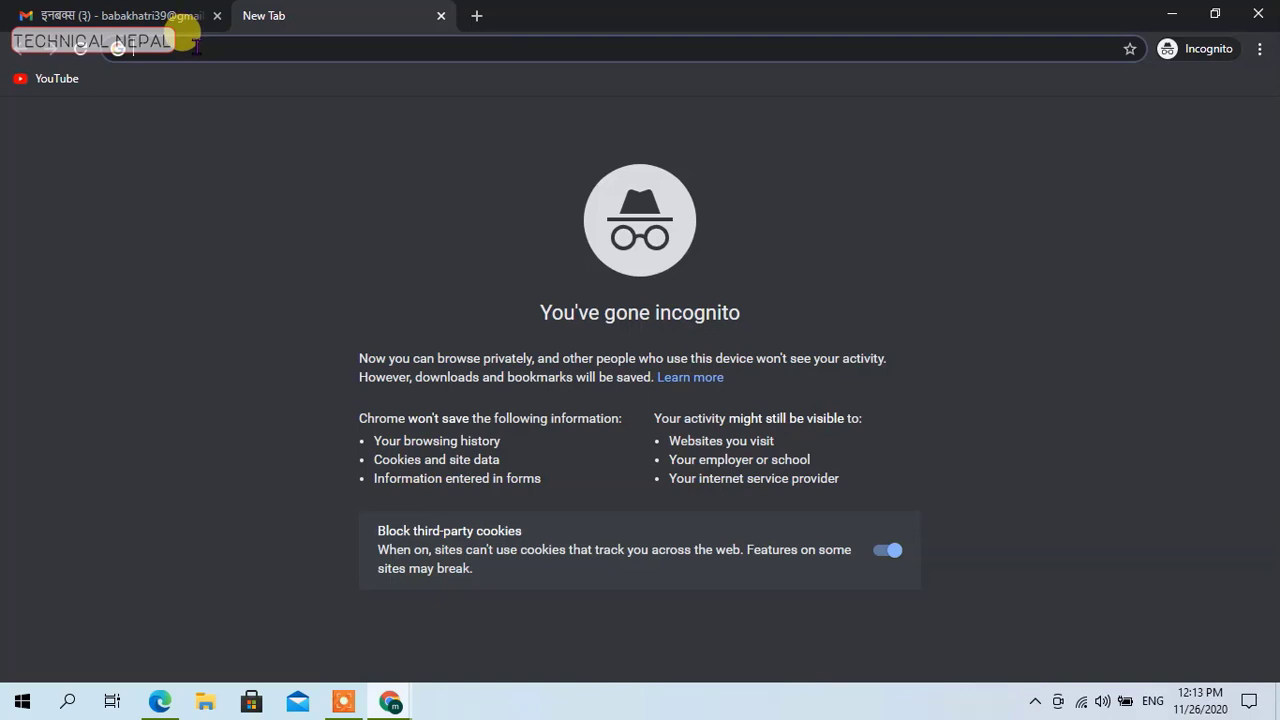
pyautogui.write('2')
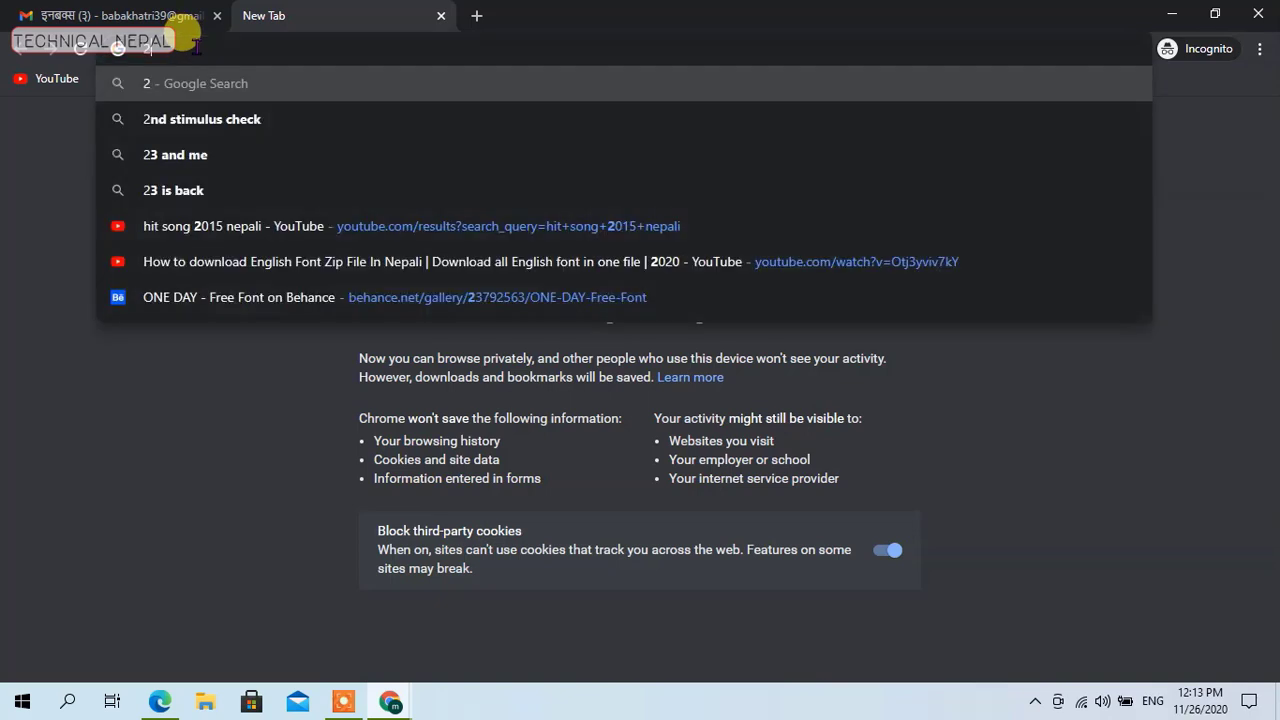
pyautogui.write(' step ')
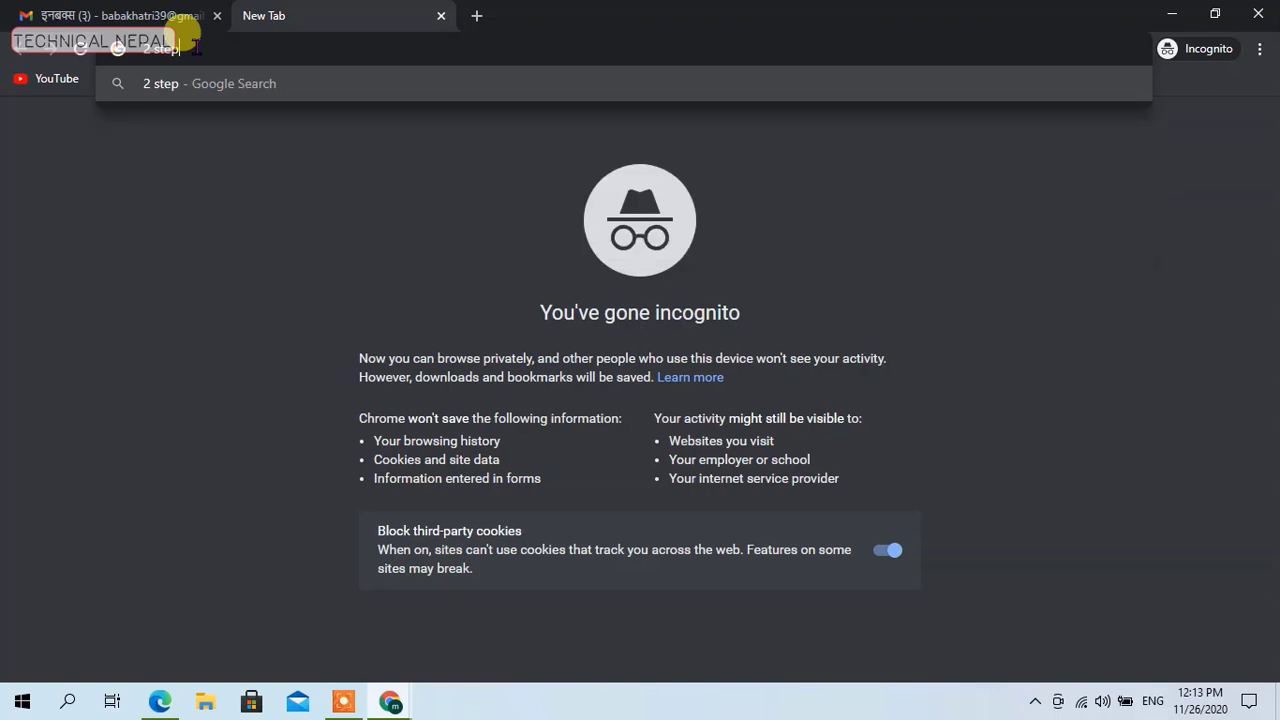
pyautogui.write('verification')
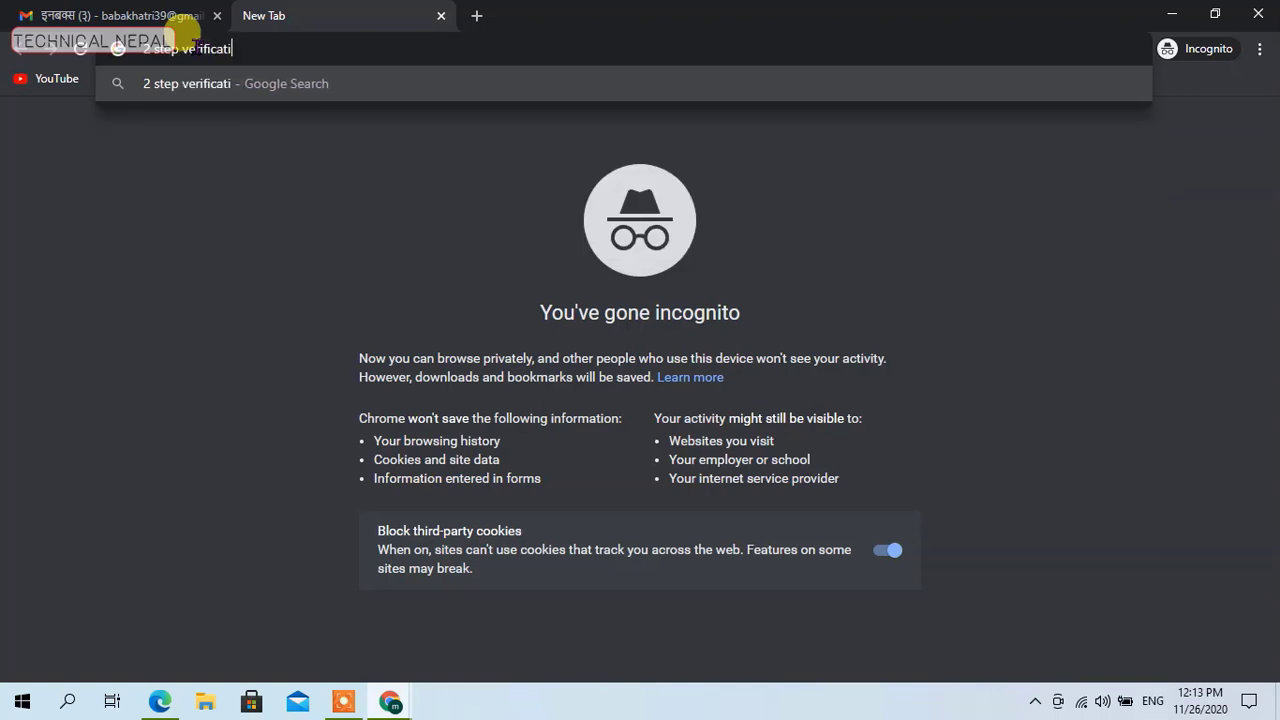
pyautogui.press('Return')
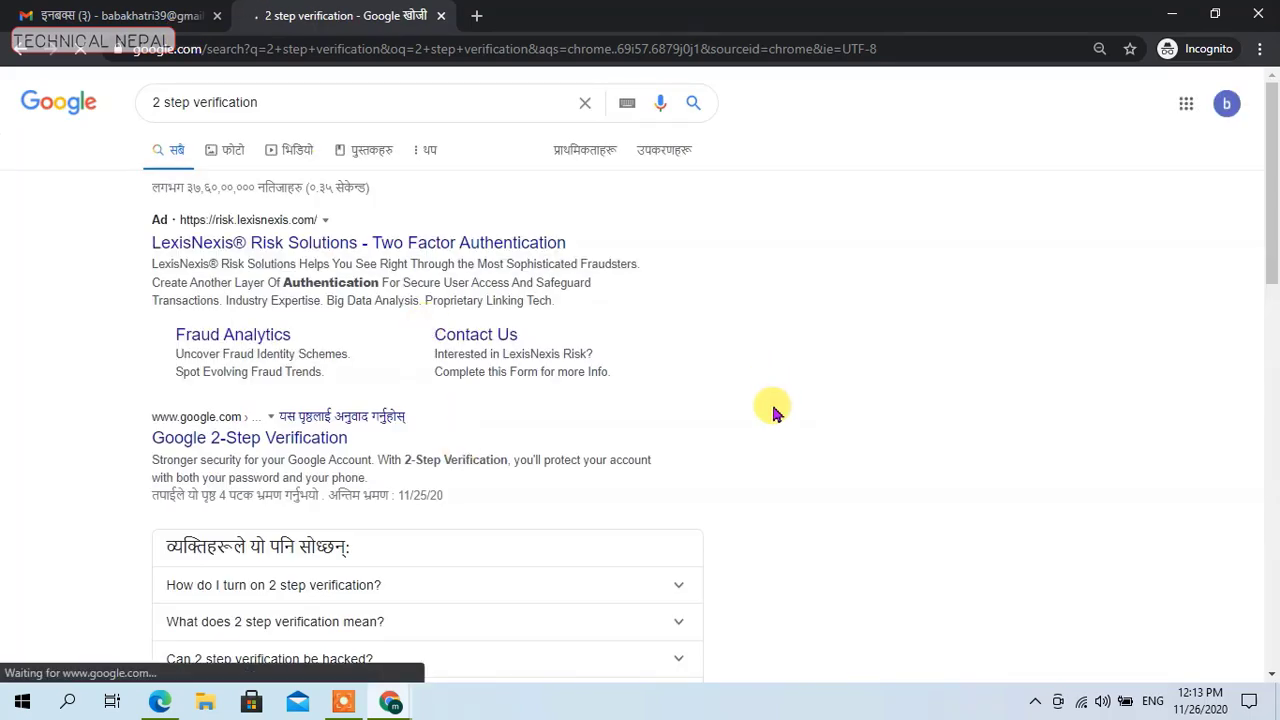
pyautogui.scroll(-1, 394, 349)
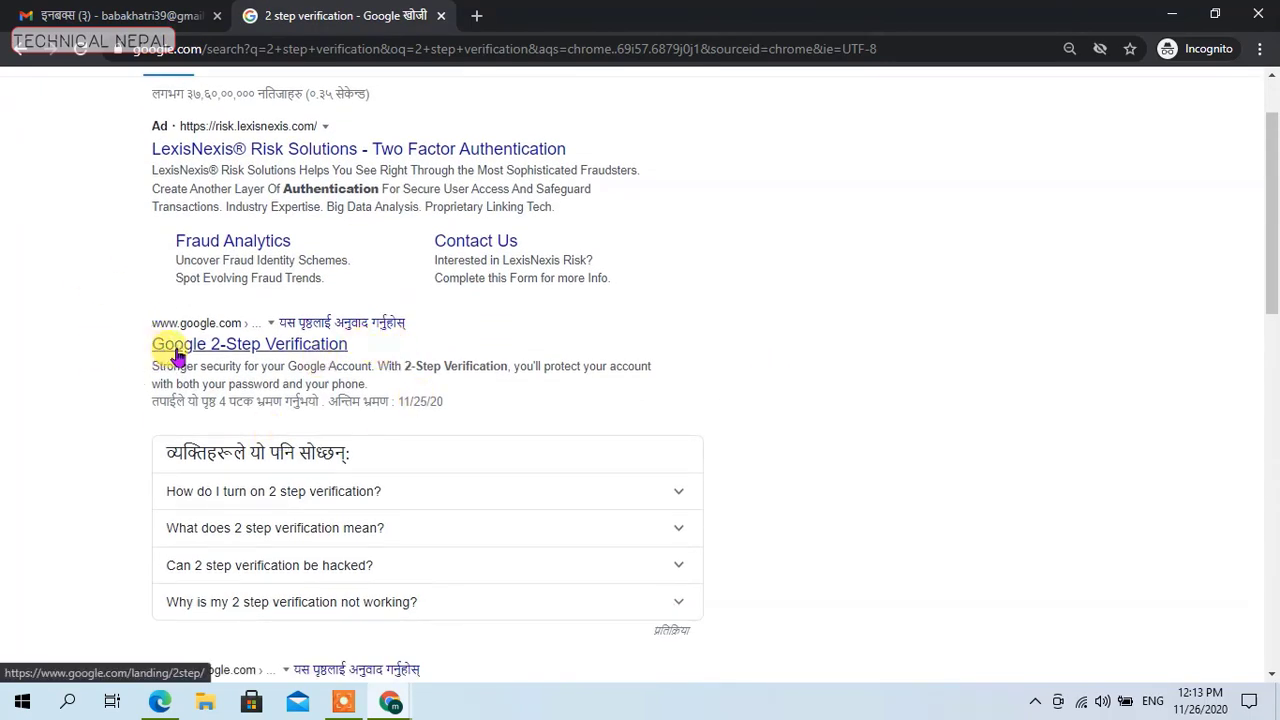
pyautogui.click(252, 345)
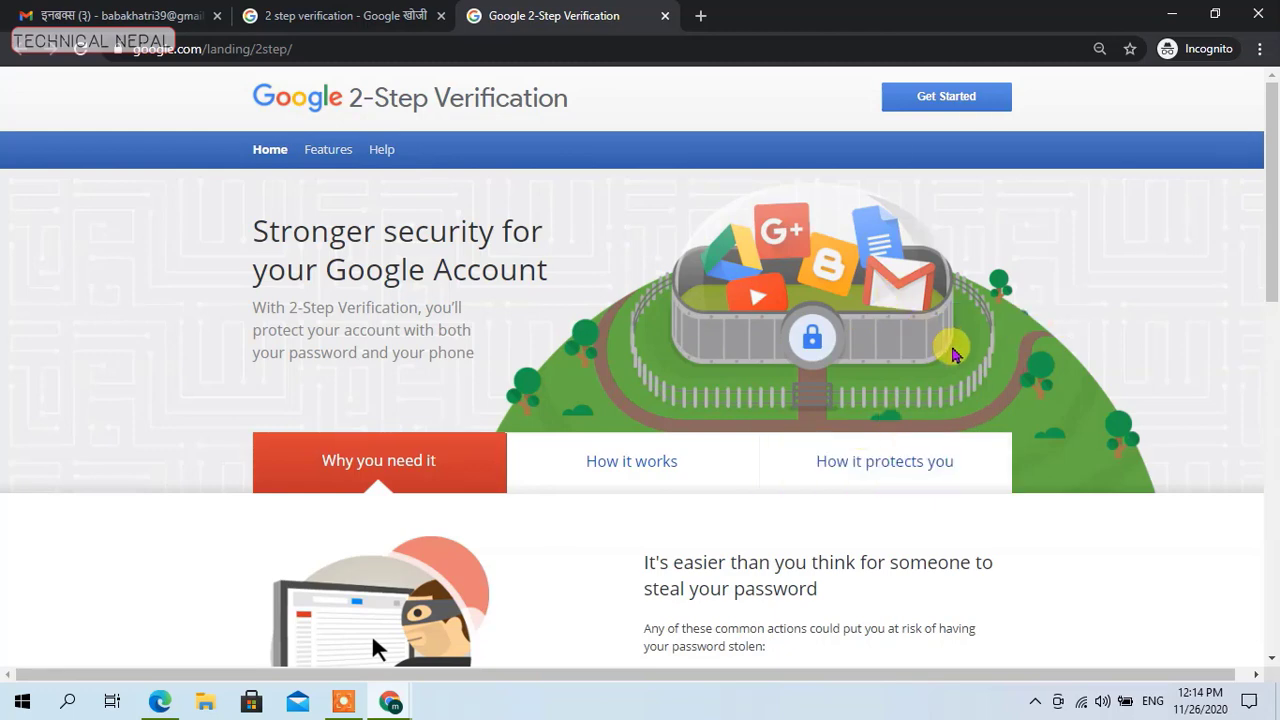
# - Read the page's main heading and the "Why you need it" section, highlighting the password-theft heading and the listed risky actions
pyautogui.moveTo(250, 228); pyautogui.dragTo(546, 262)
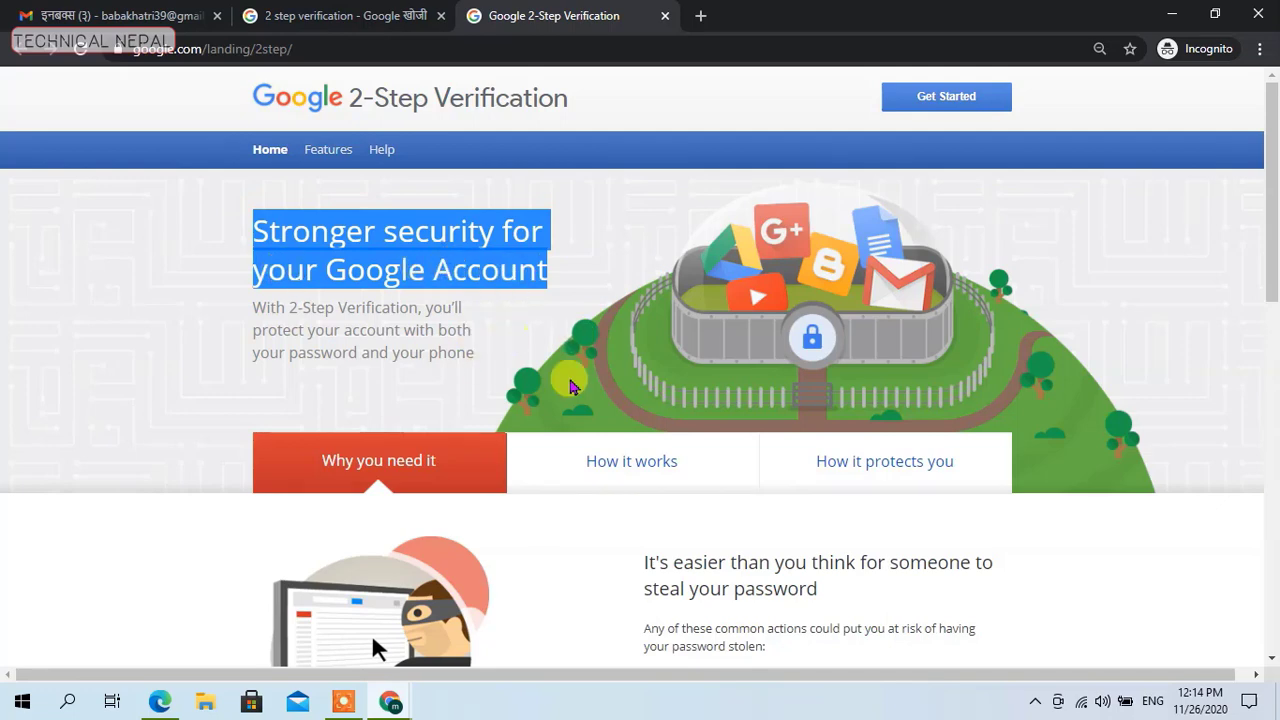
pyautogui.scroll(-1, 590, 505)
pyautogui.scroll(-3, 590, 505)
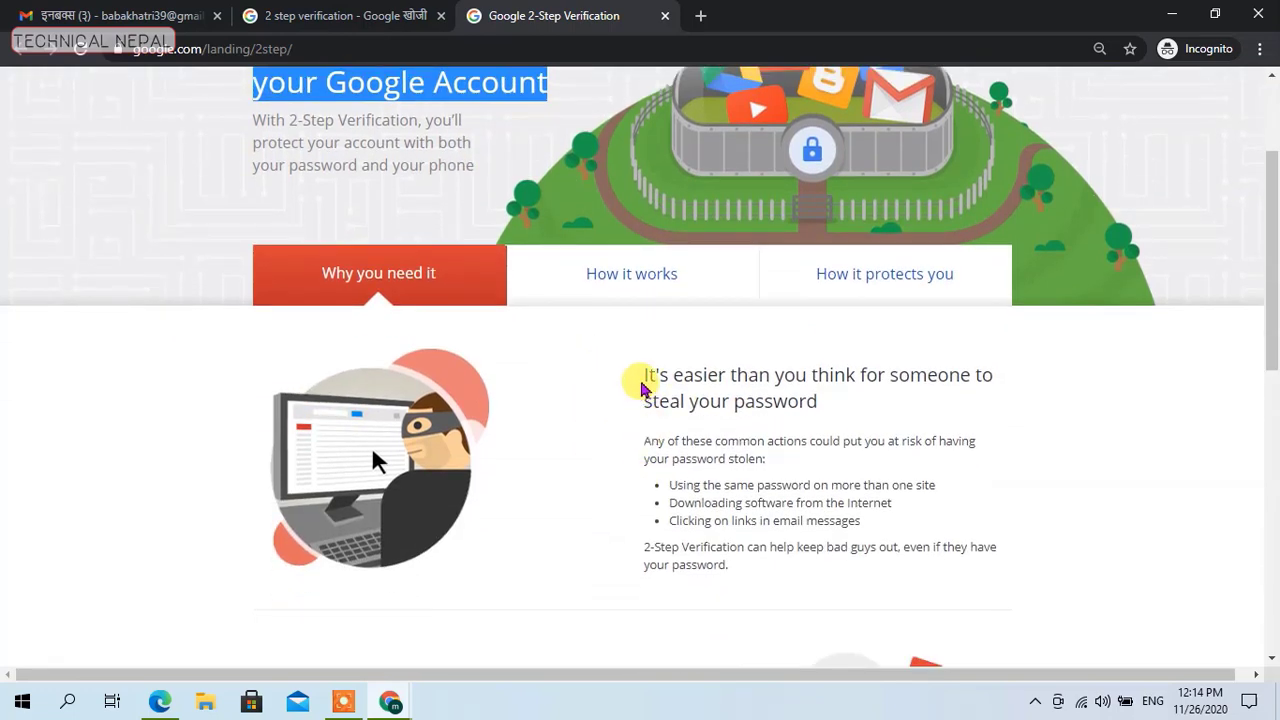
pyautogui.moveTo(641, 378); pyautogui.dragTo(884, 398)
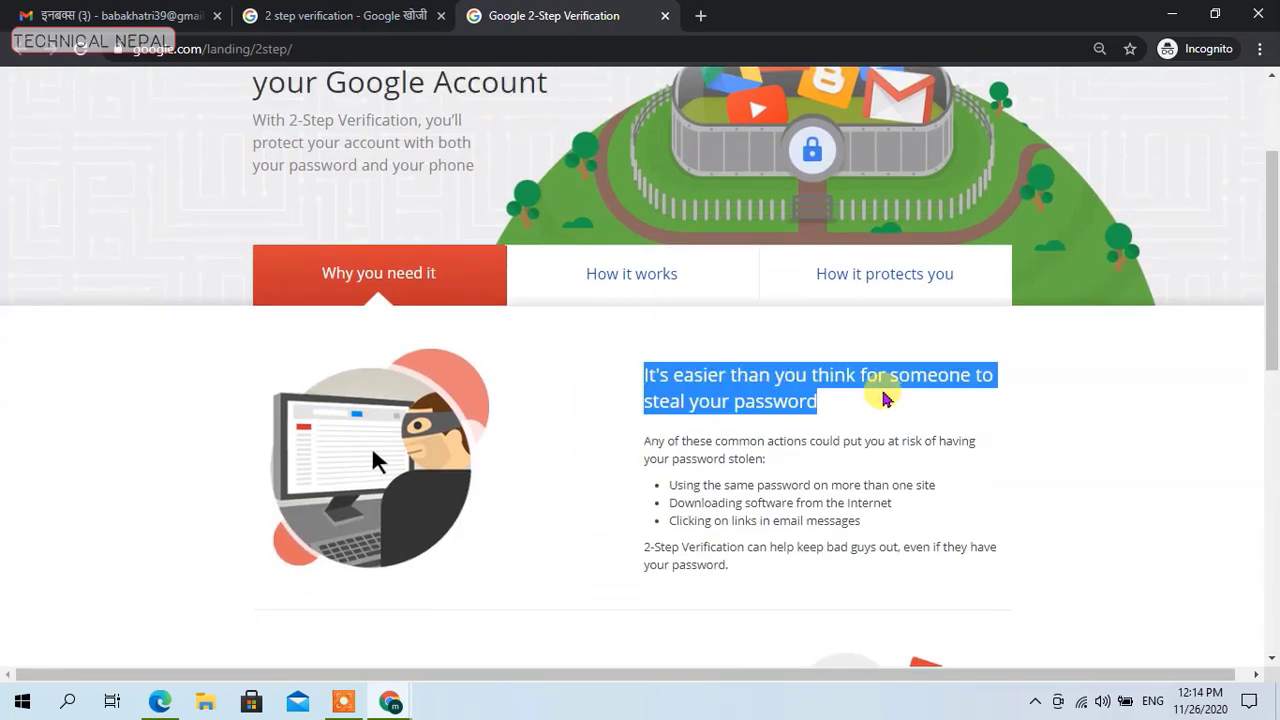
pyautogui.click(829, 407)
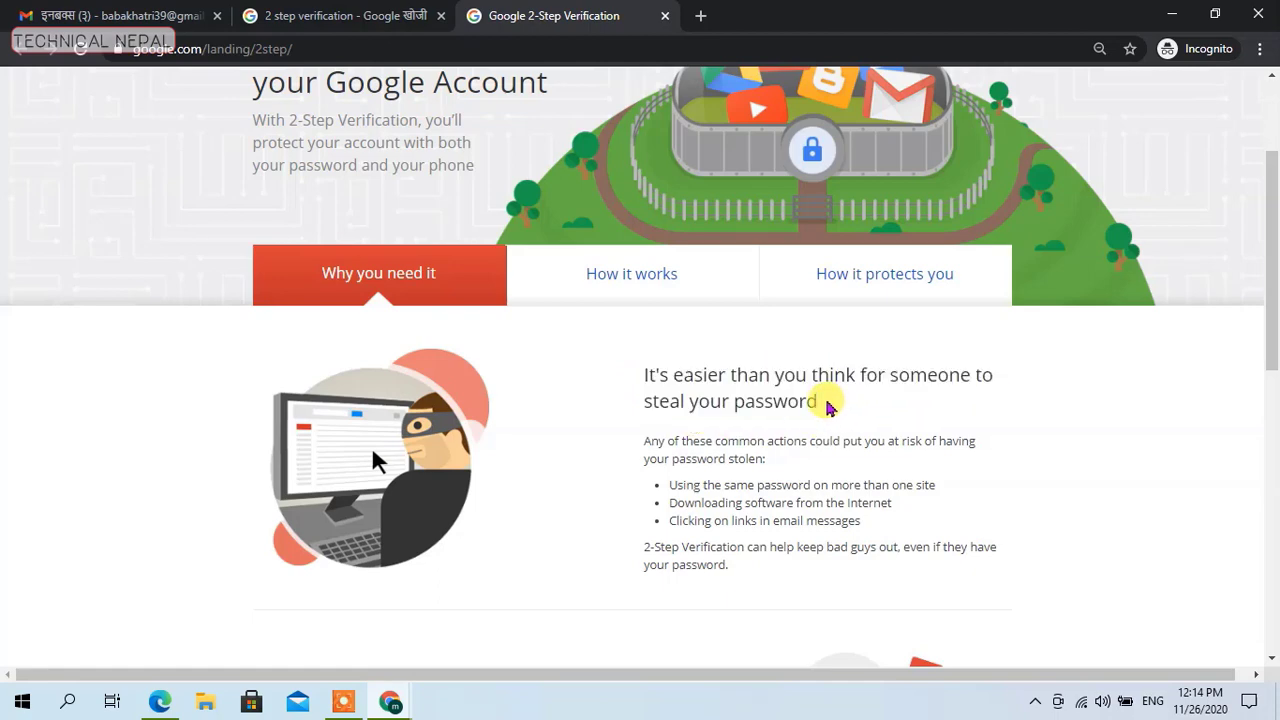
pyautogui.moveTo(829, 407); pyautogui.dragTo(649, 359)
pyautogui.click(829, 409)
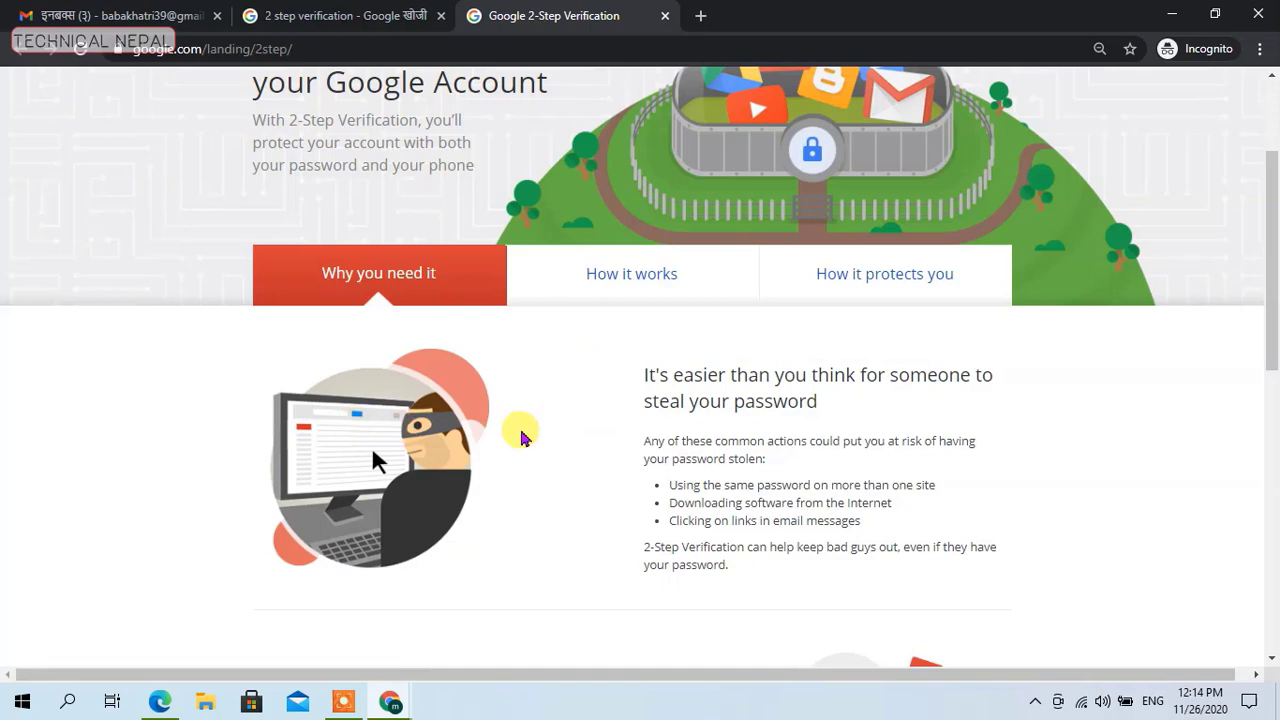
pyautogui.scroll(-2, 750, 400)
pyautogui.moveTo(668, 297); pyautogui.dragTo(697, 331)
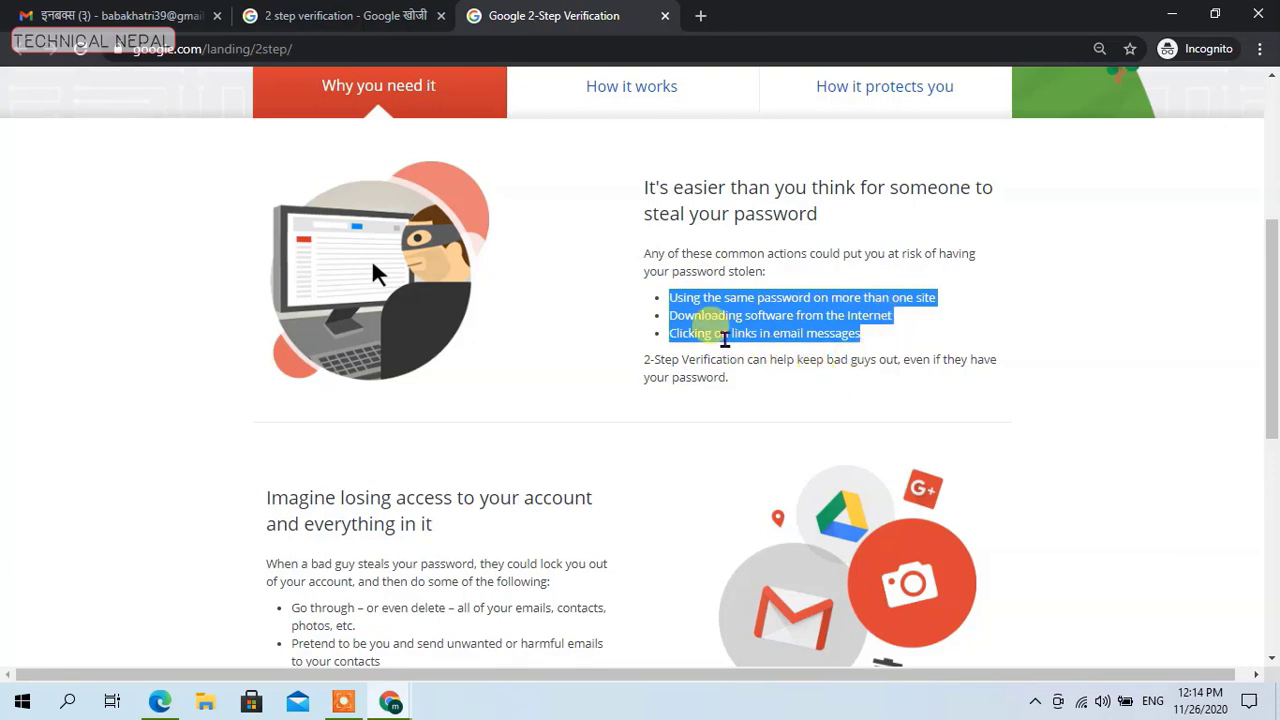
pyautogui.moveTo(866, 333); pyautogui.dragTo(668, 333)
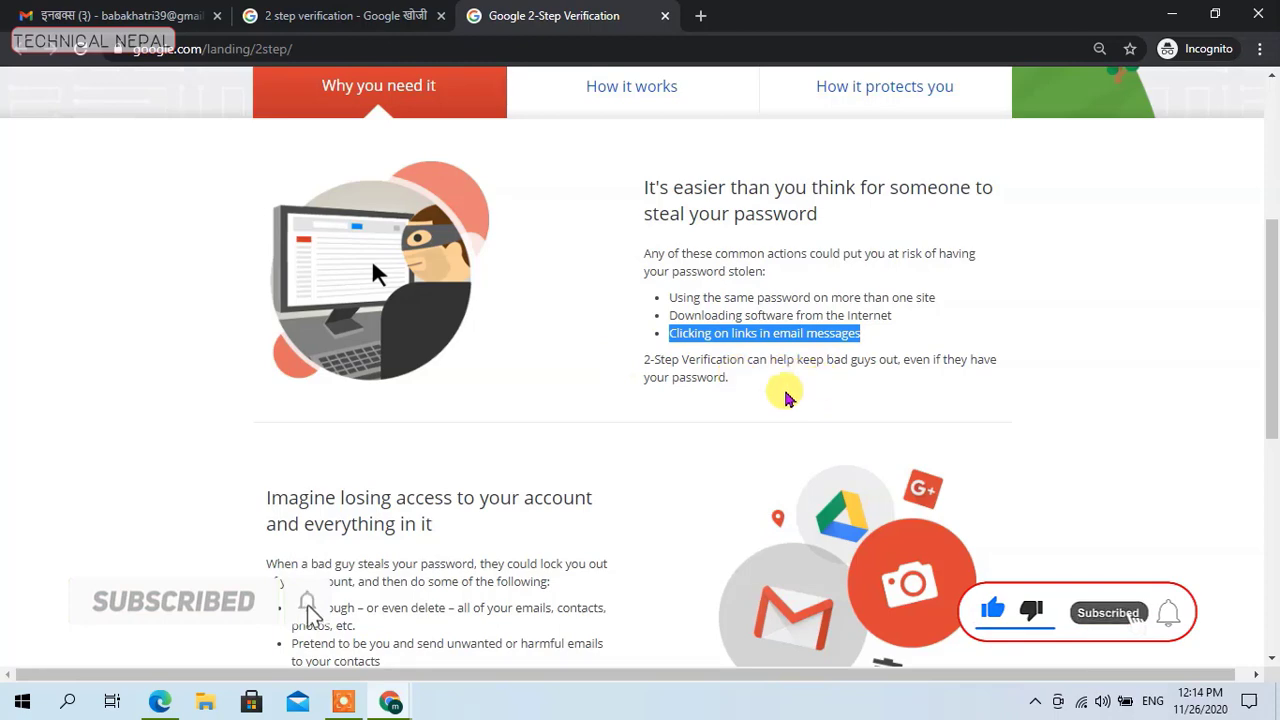
# - Read the "How it works" section, highlighting the two sign-in stages and the voice and mobile app code options
pyautogui.scroll(4, 741, 447)
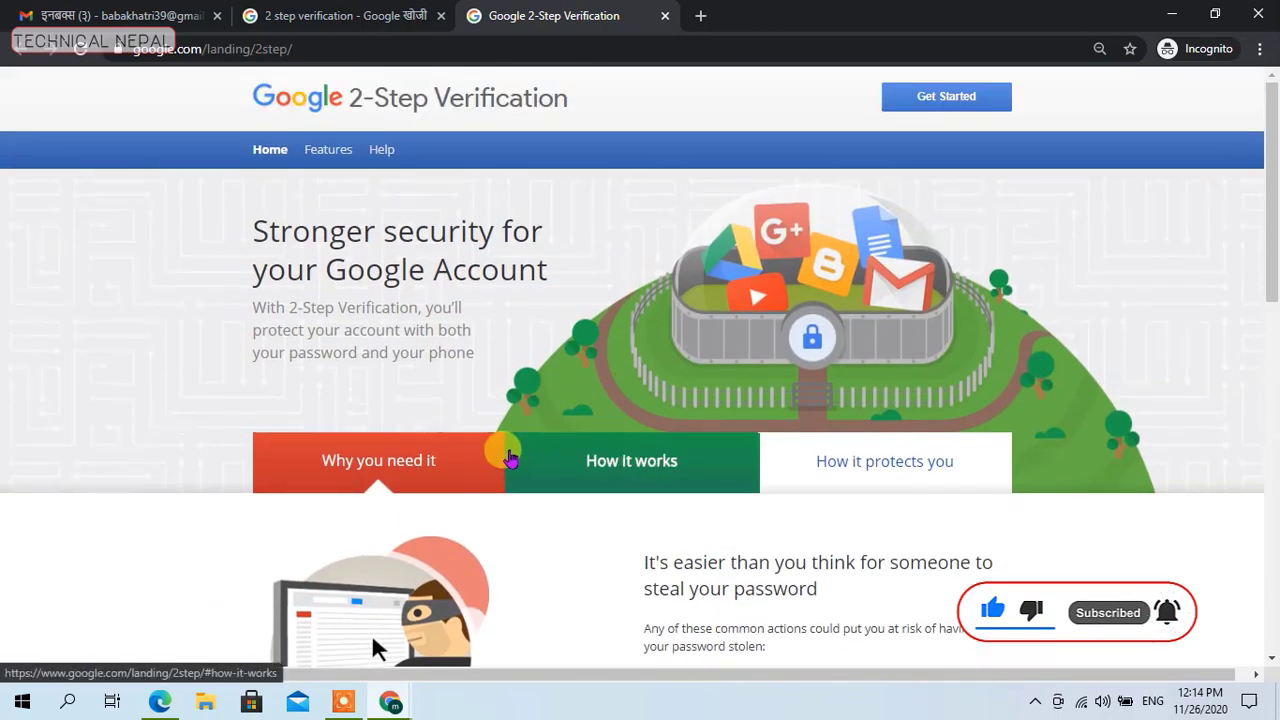
pyautogui.click(662, 464)
pyautogui.scroll(-2, 672, 468)
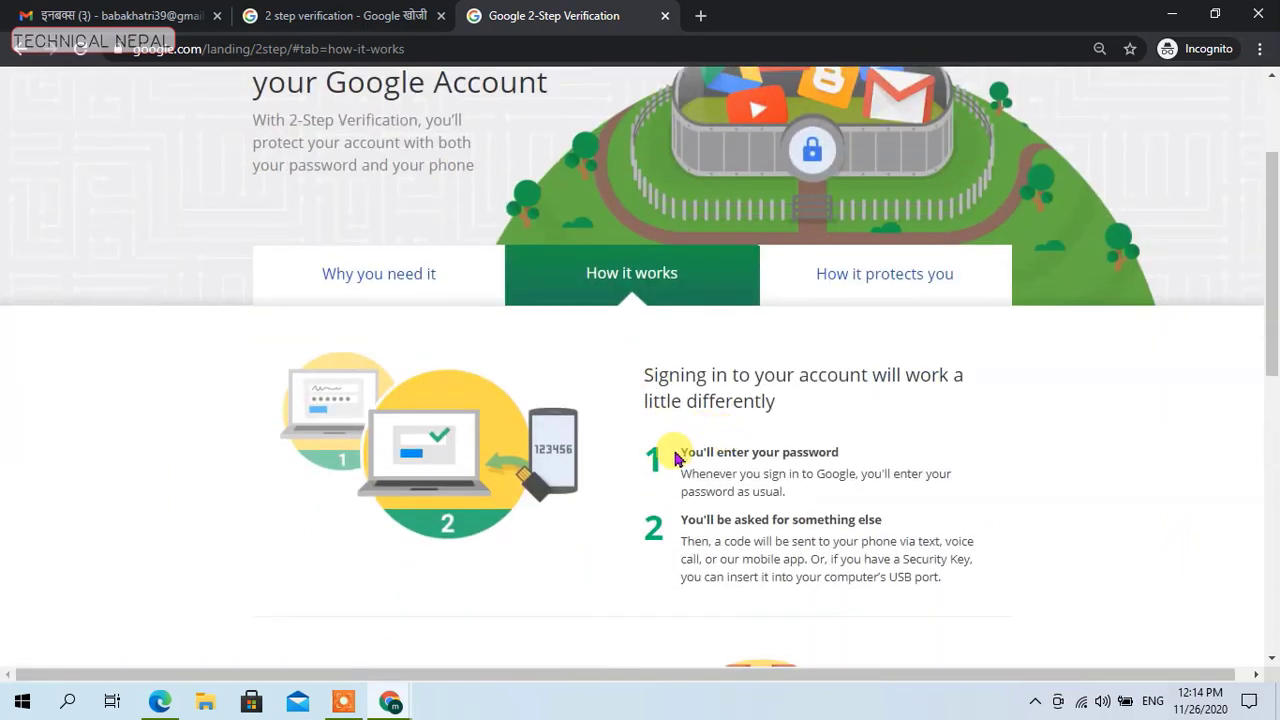
pyautogui.moveTo(692, 453); pyautogui.dragTo(818, 452)
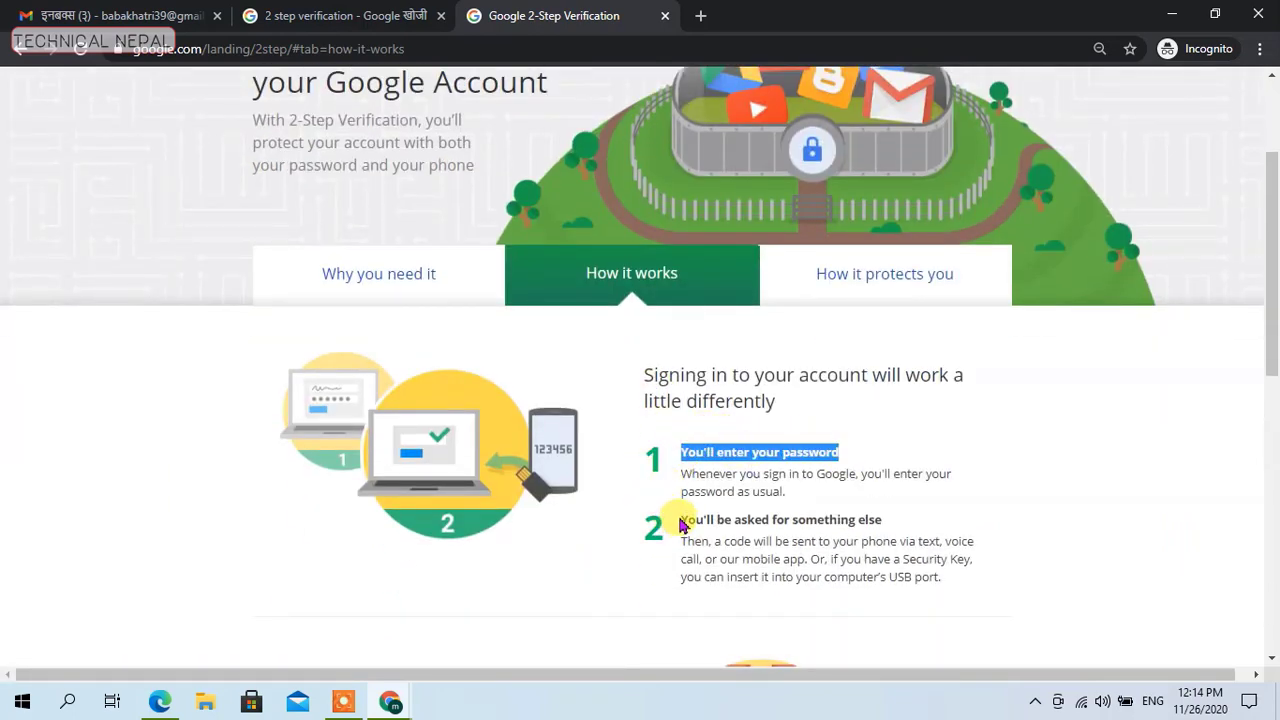
pyautogui.moveTo(680, 520); pyautogui.dragTo(882, 519)
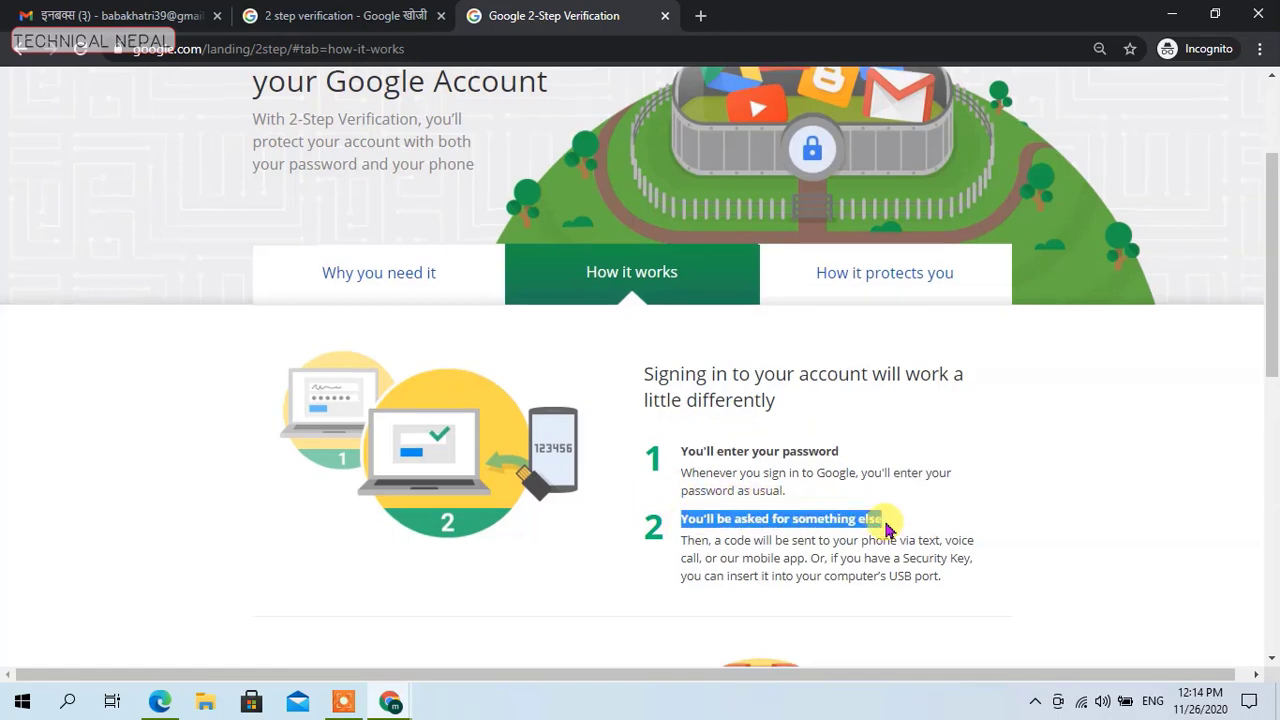
pyautogui.scroll(-2, 797, 427)
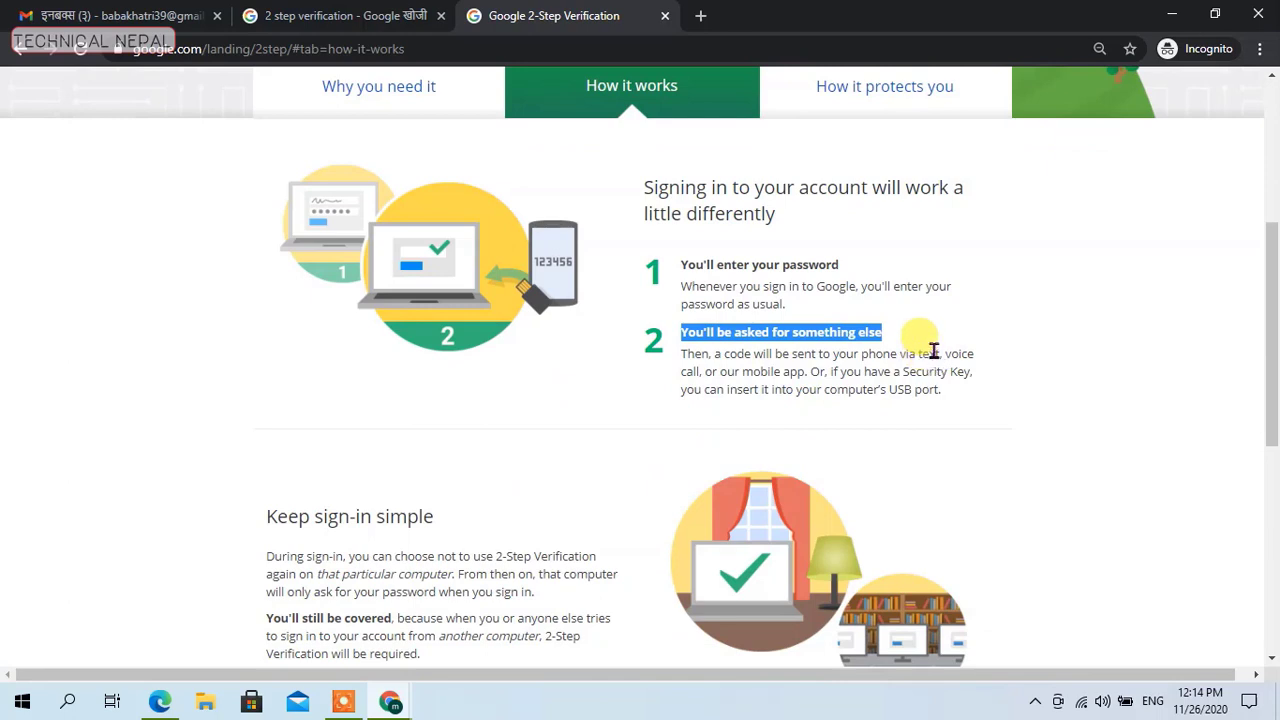
pyautogui.moveTo(934, 353); pyautogui.dragTo(917, 352)
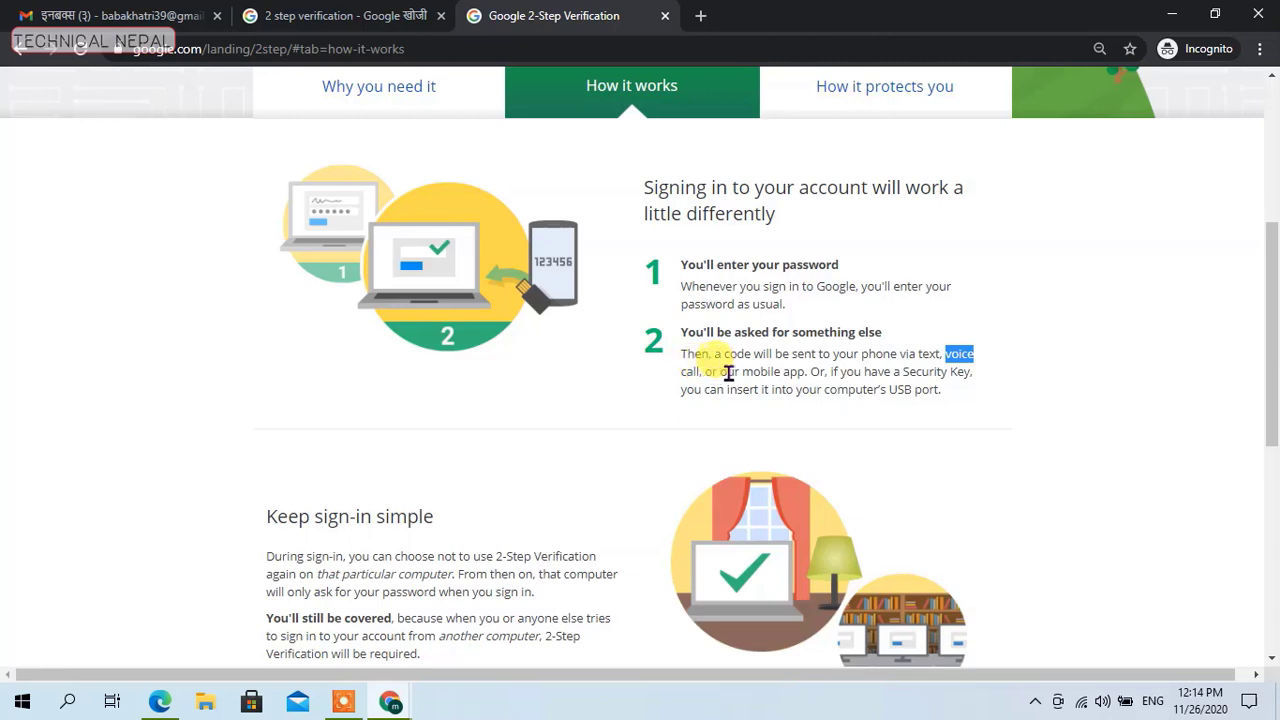
pyautogui.moveTo(745, 371); pyautogui.dragTo(805, 371)
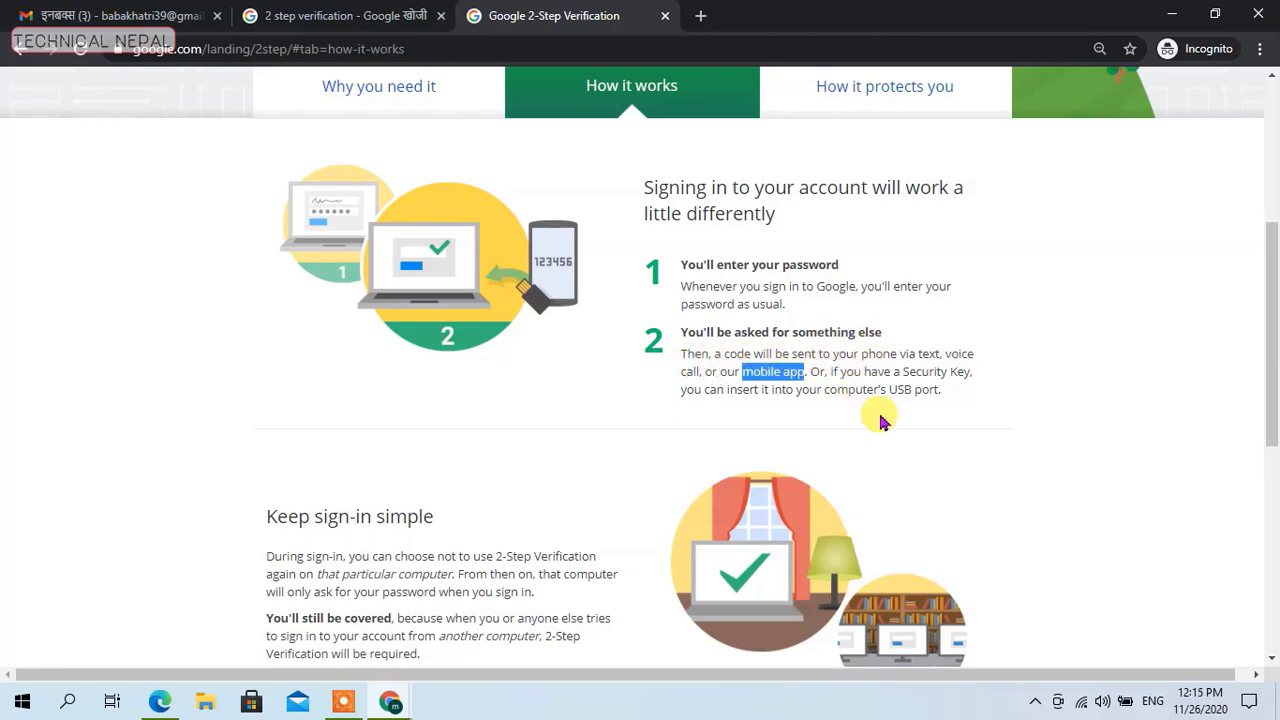
pyautogui.scroll(-3, 906, 415)
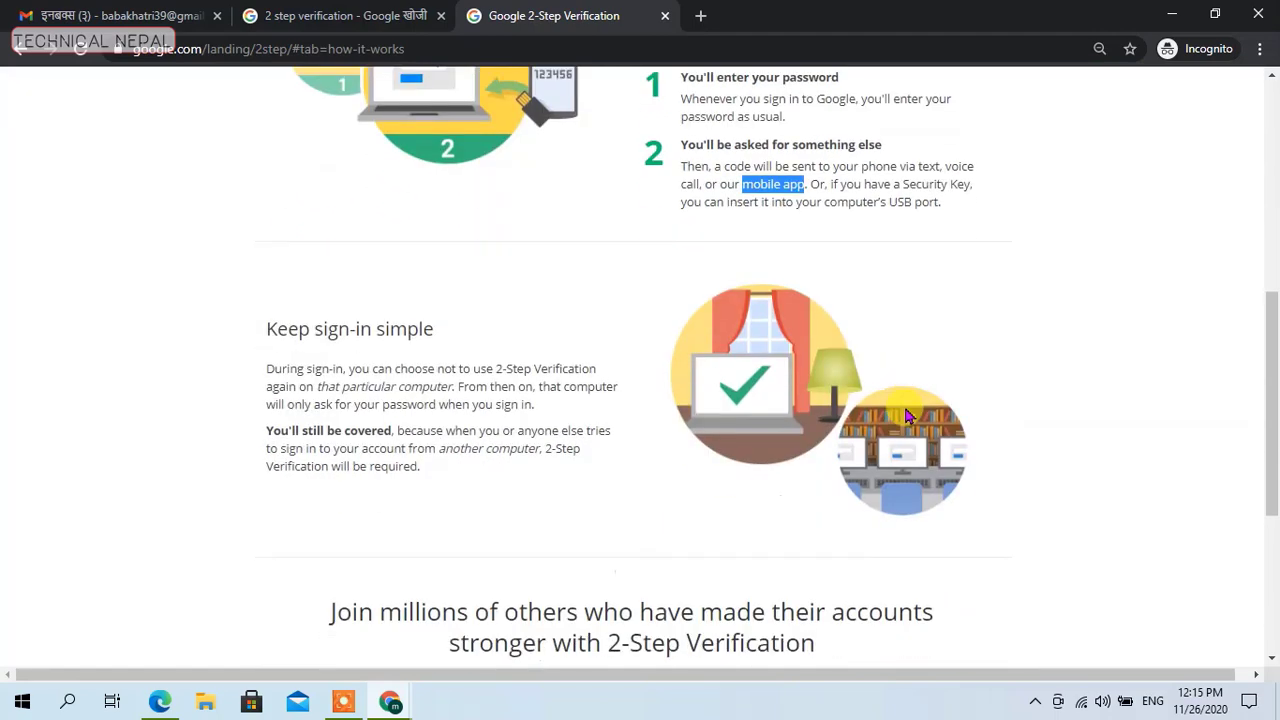
# - Open the "How it protects you" section of the 2-Step Verification page
pyautogui.scroll(4, 1020, 366)
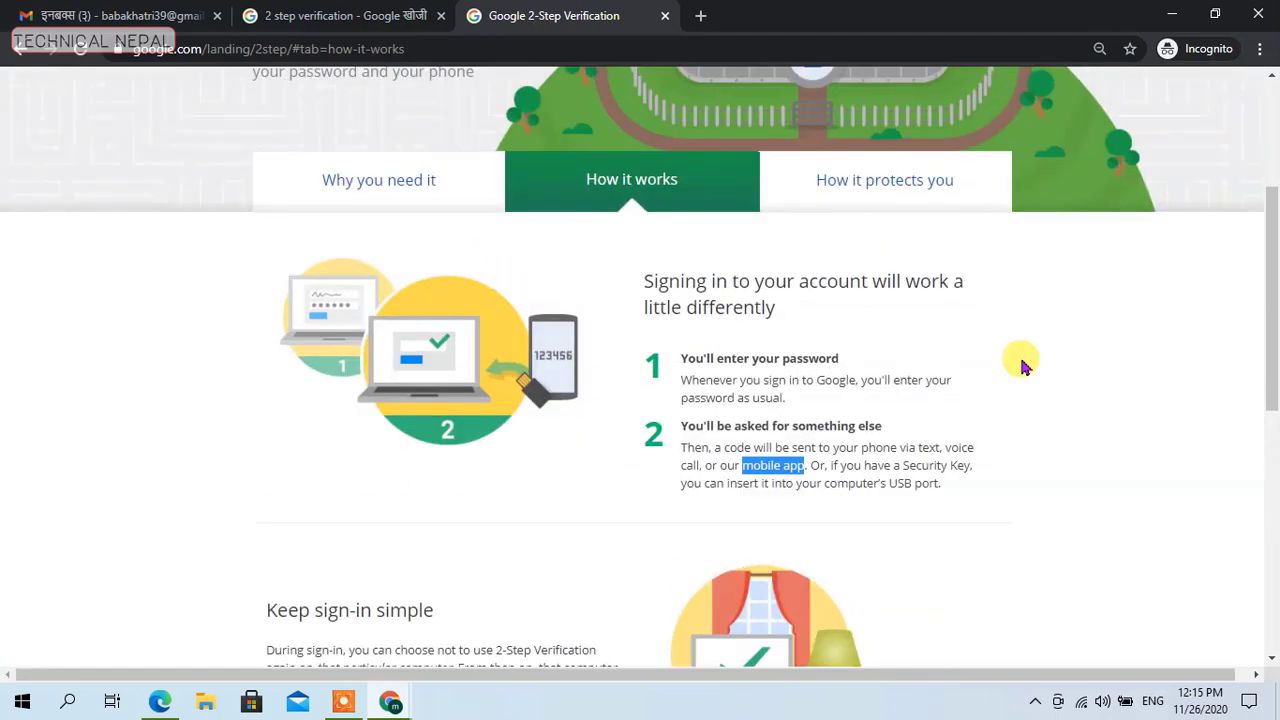
pyautogui.click(898, 198)
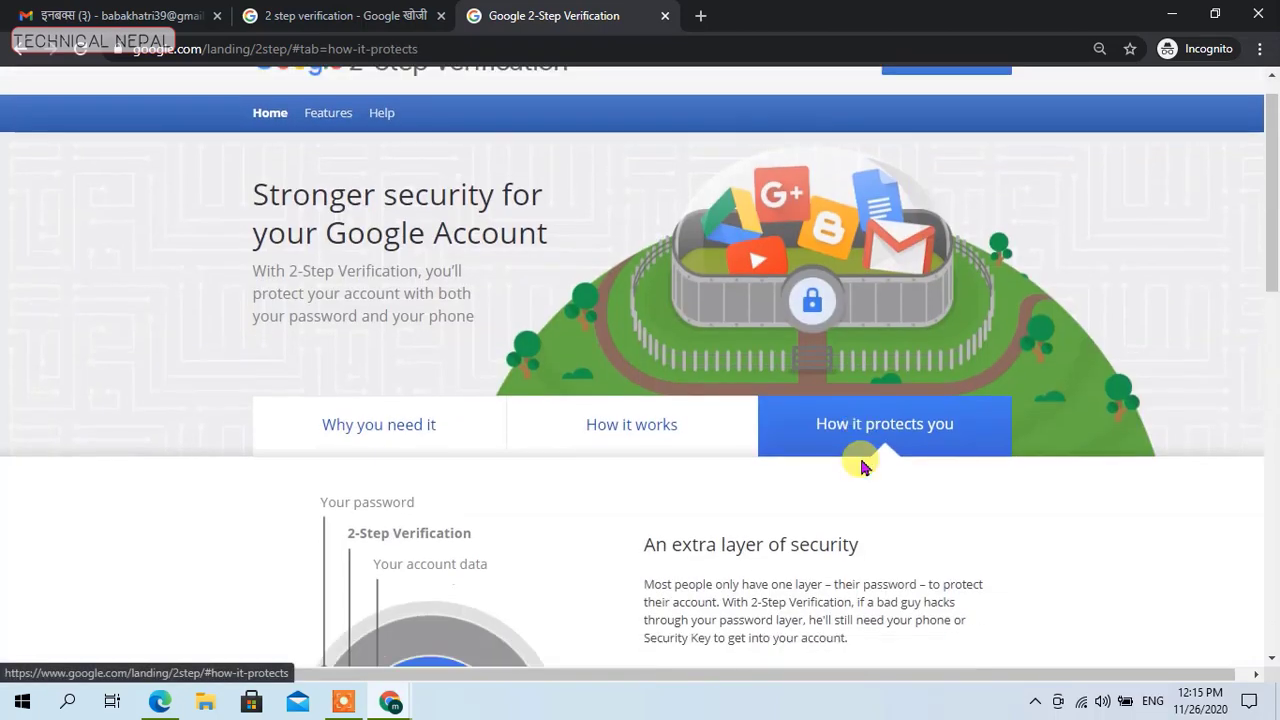